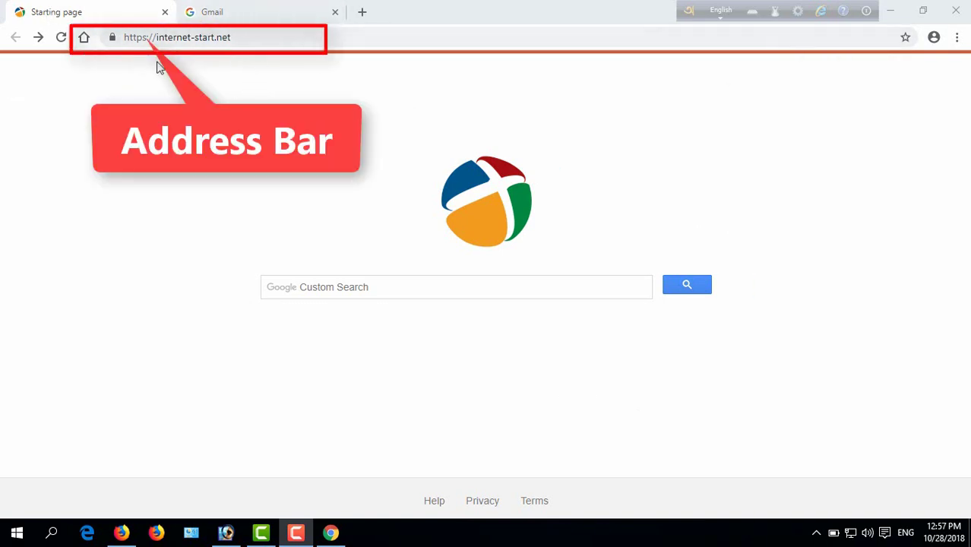
click(265, 37)
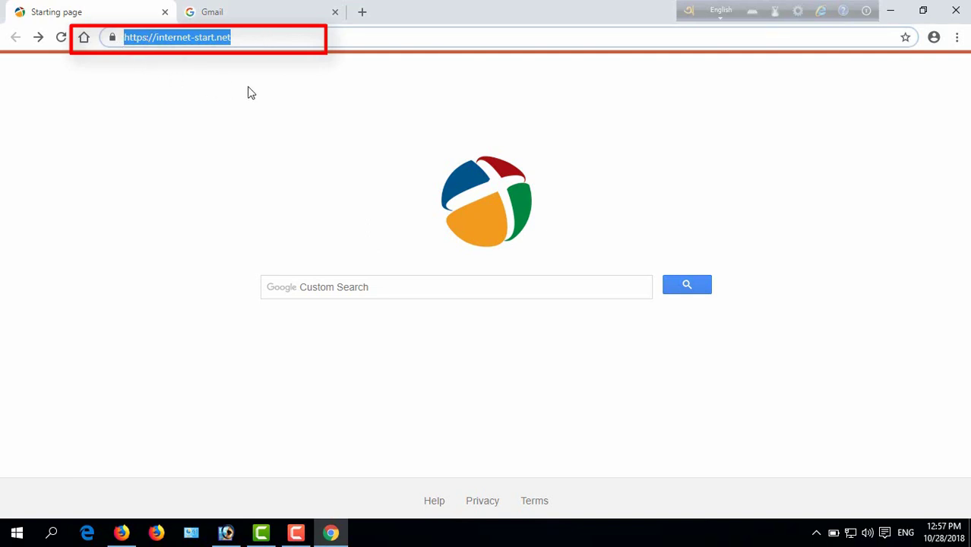
key(BackSpace)
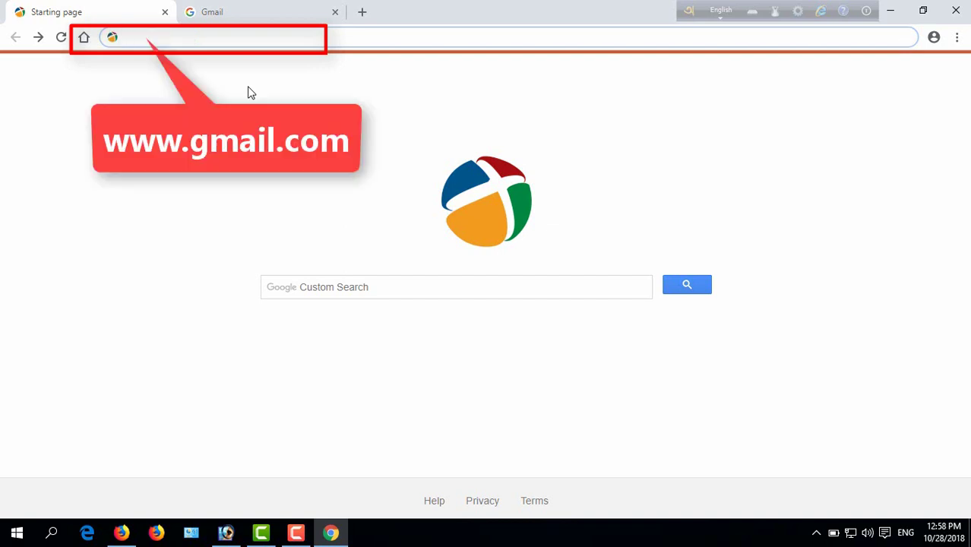
text(www)
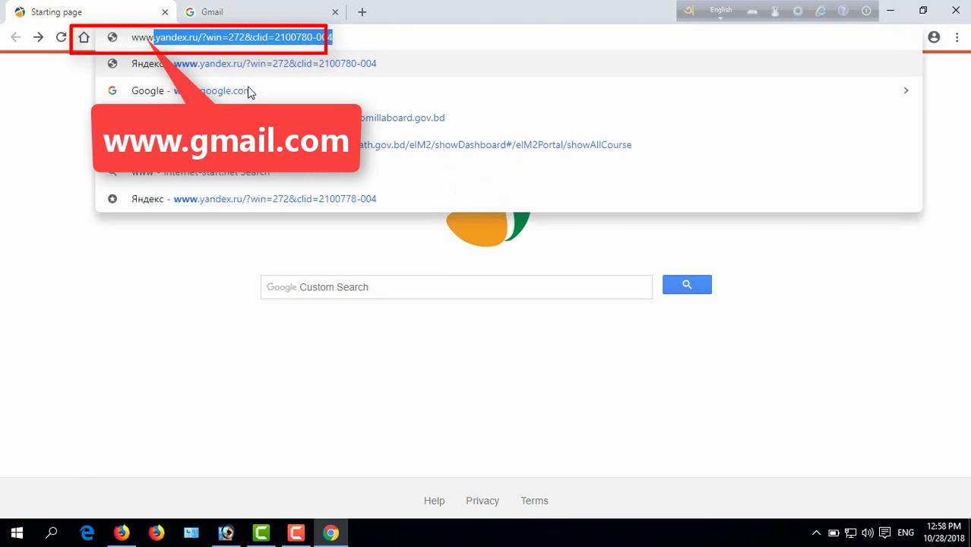
text(.g)
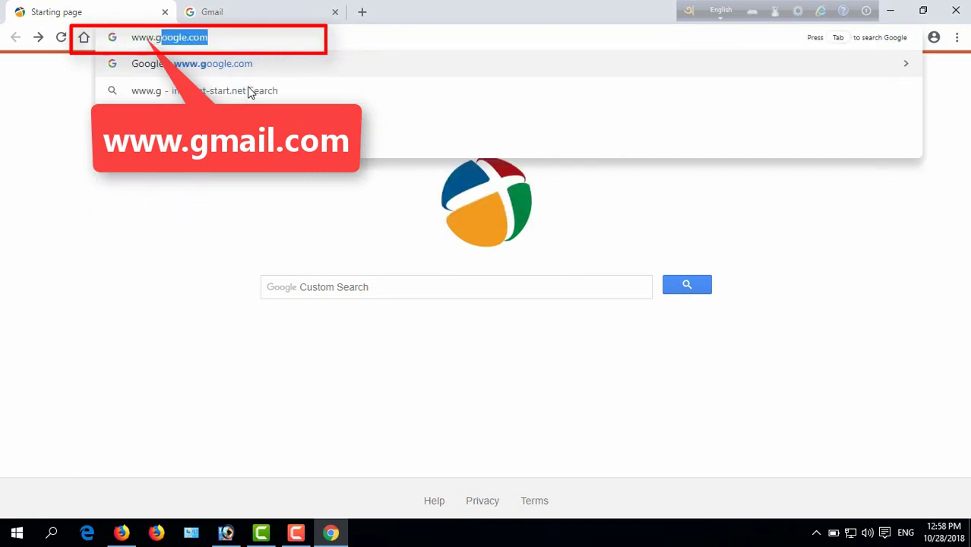
text(m)
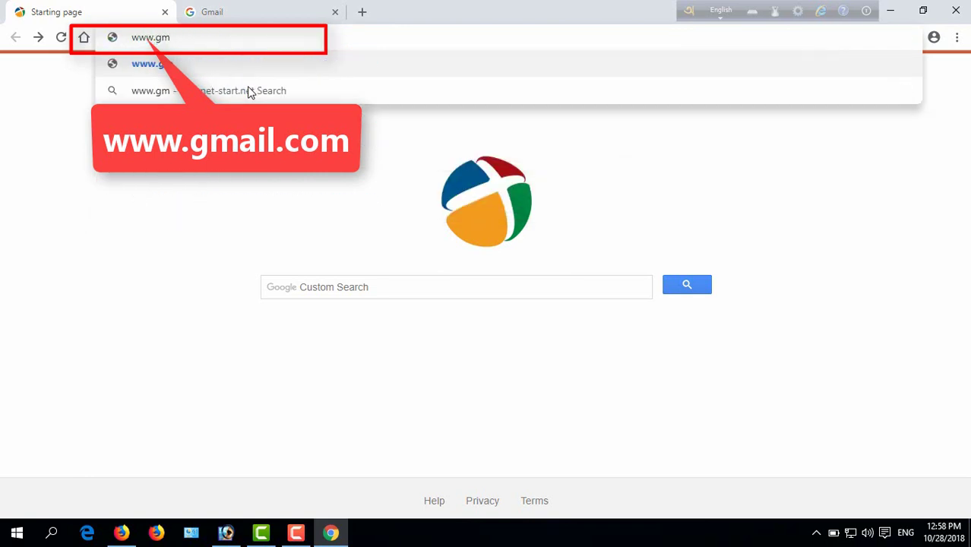
text(ail.com)
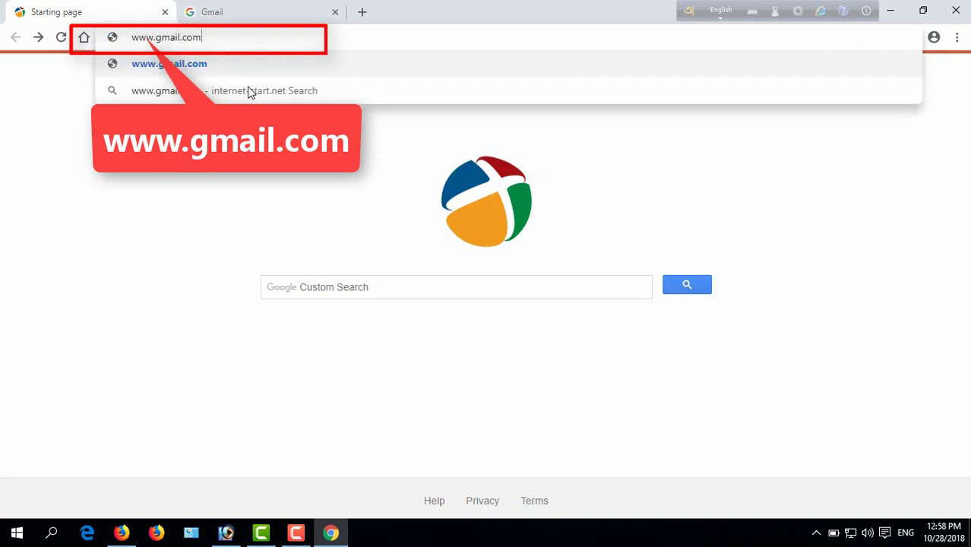
key(Return)
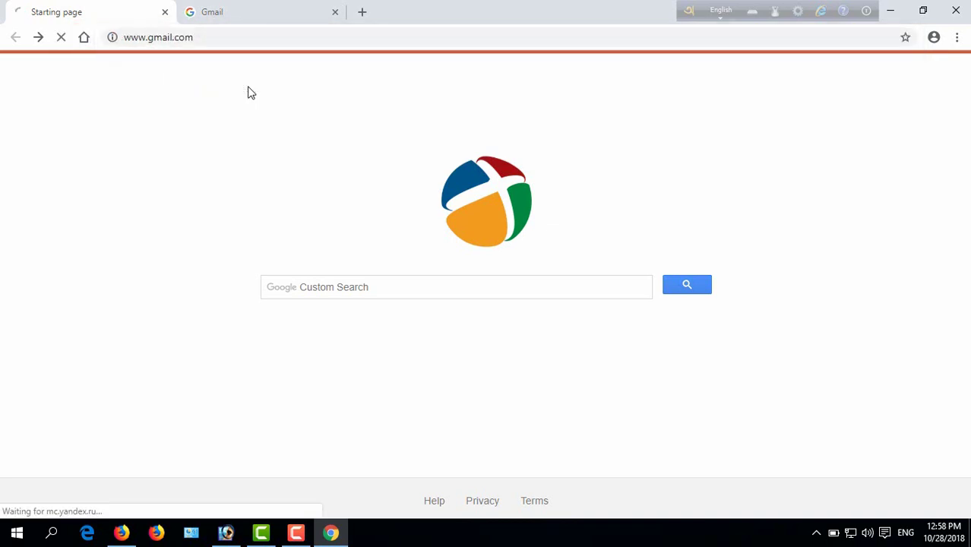
Step: Switch to the Gmail sign-in tab and choose Create account
click(225, 17)
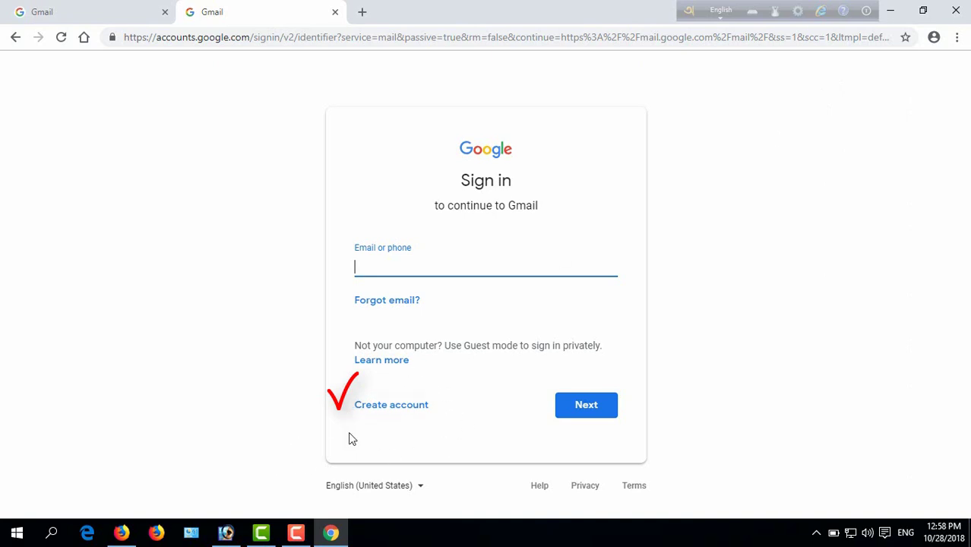
click(401, 410)
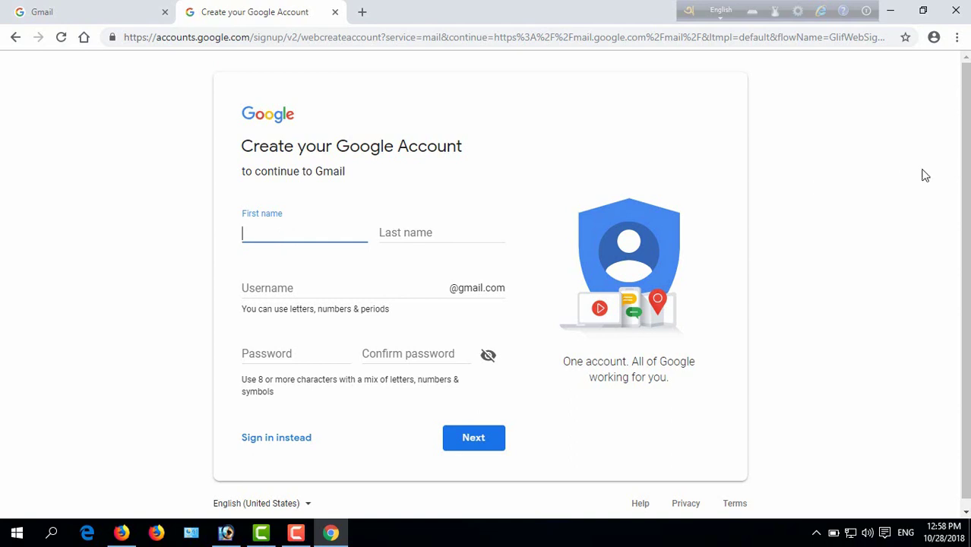
click(443, 228)
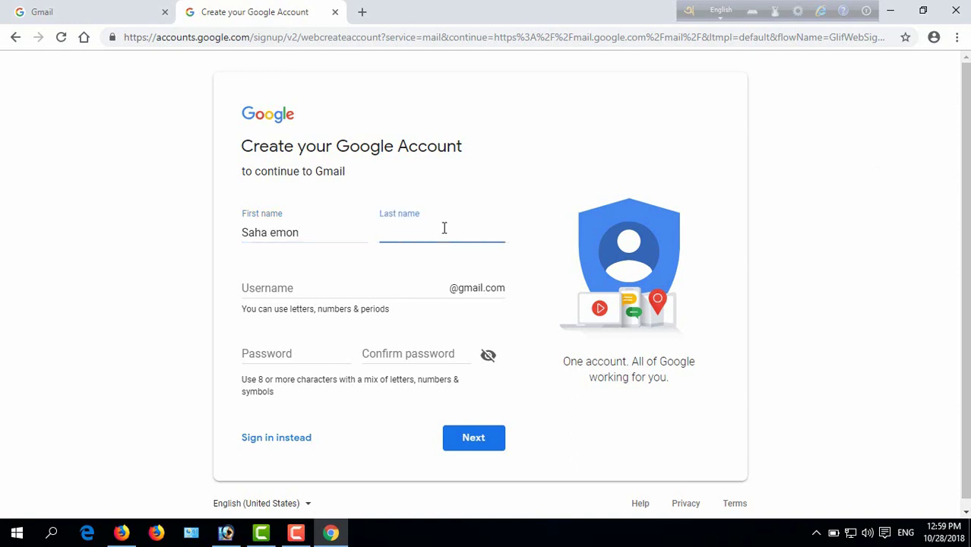
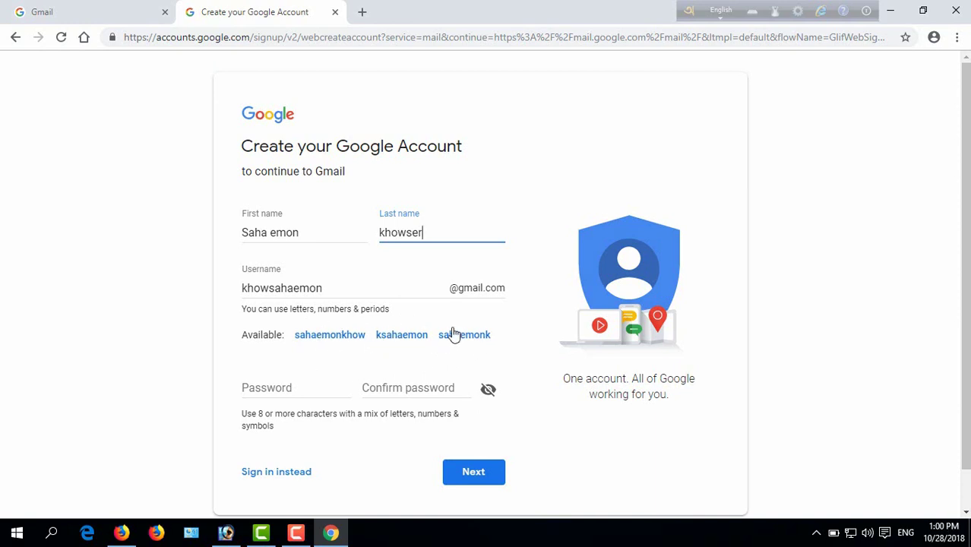
click(317, 335)
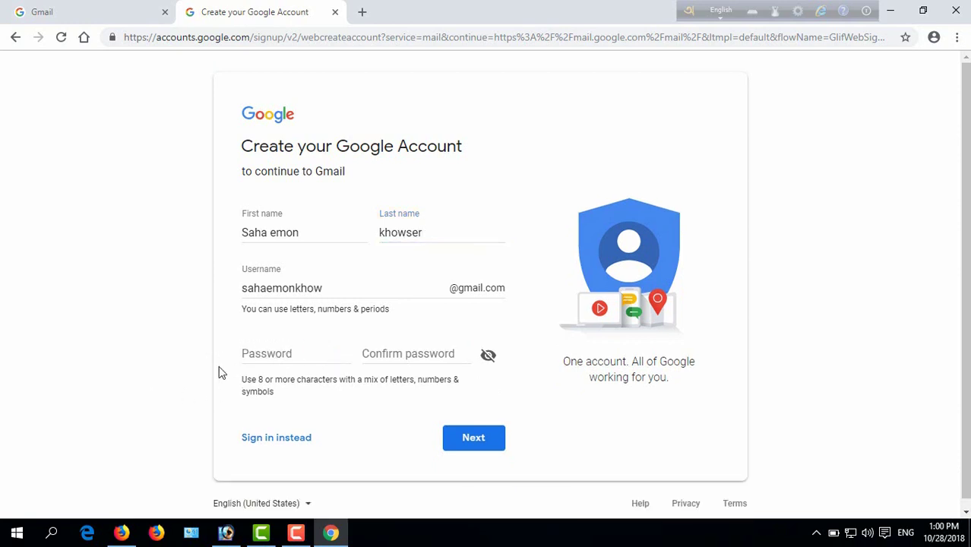
click(248, 356)
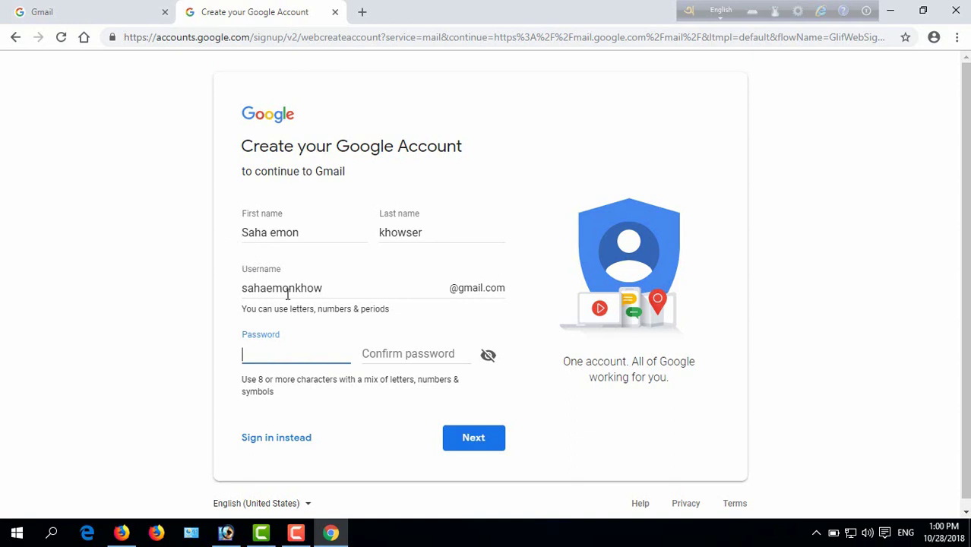
Step: Type the account password and its confirmation, check that they match, and submit the form
text(••••)
click(487, 357)
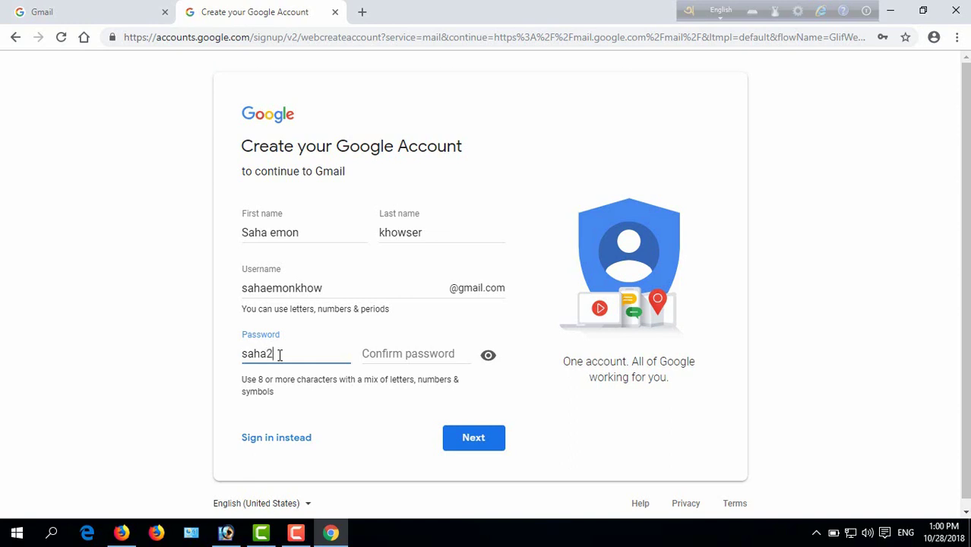
click(364, 352)
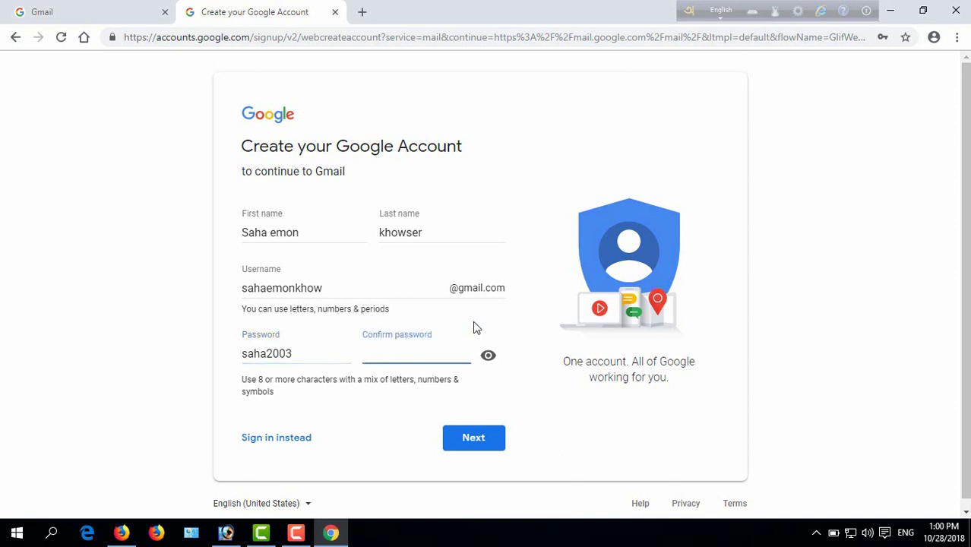
click(488, 359)
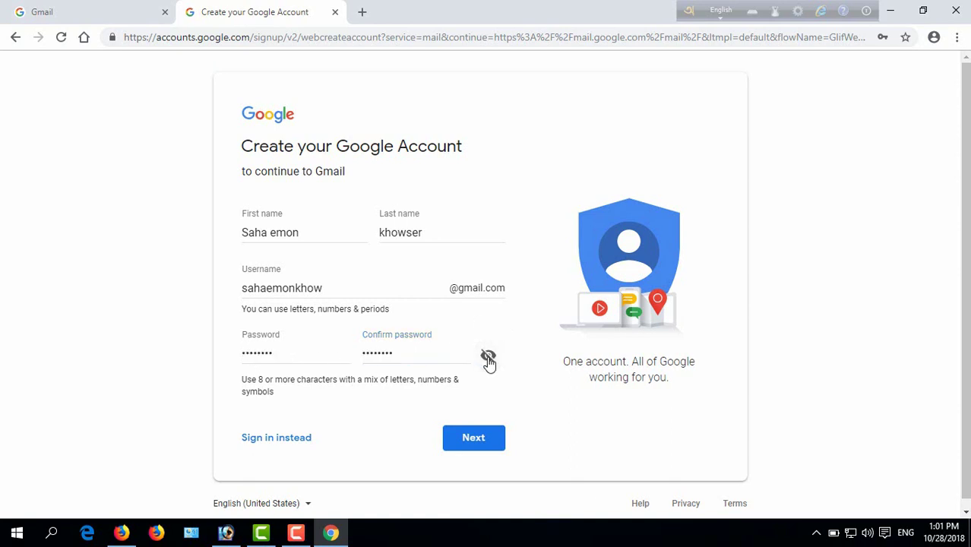
click(488, 358)
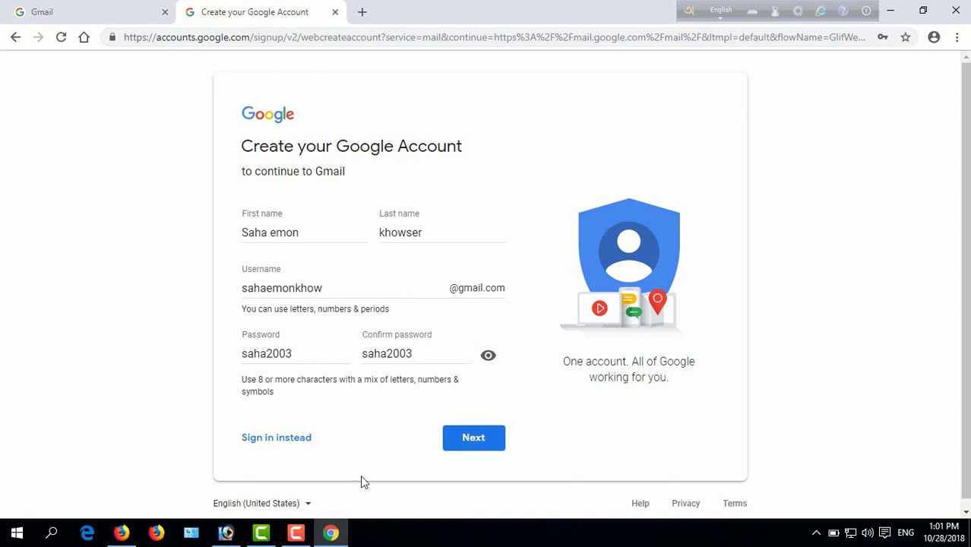
click(475, 441)
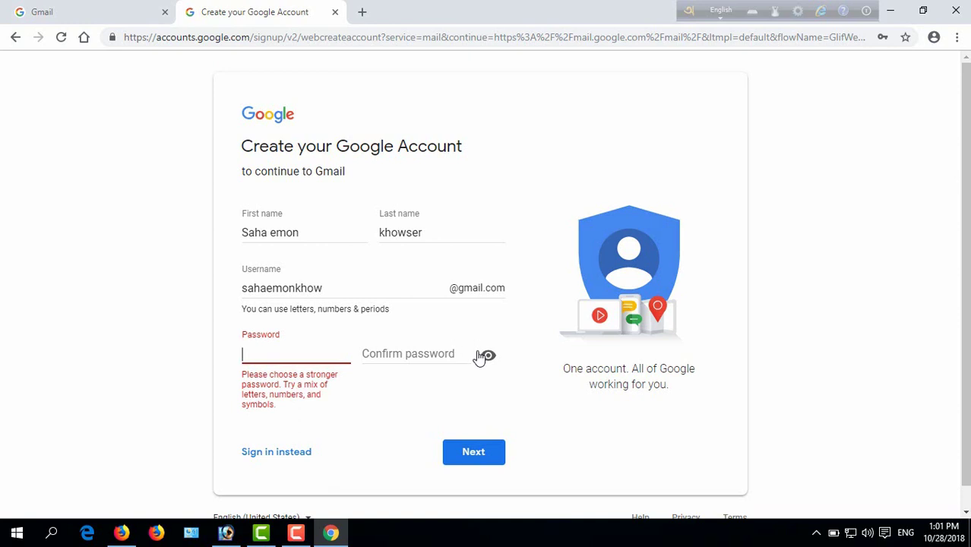
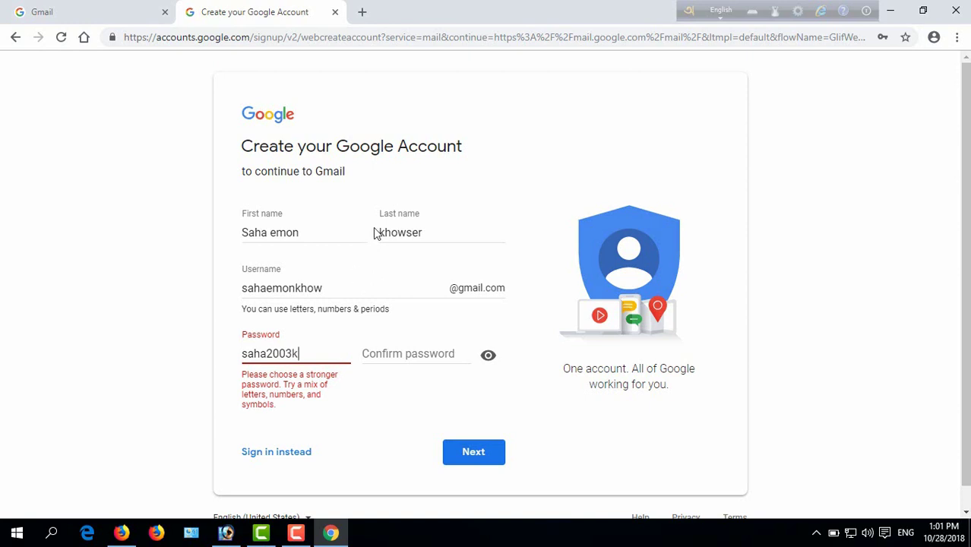
Step: Enter a longer account password in both Password and Confirm password, then submit
click(374, 354)
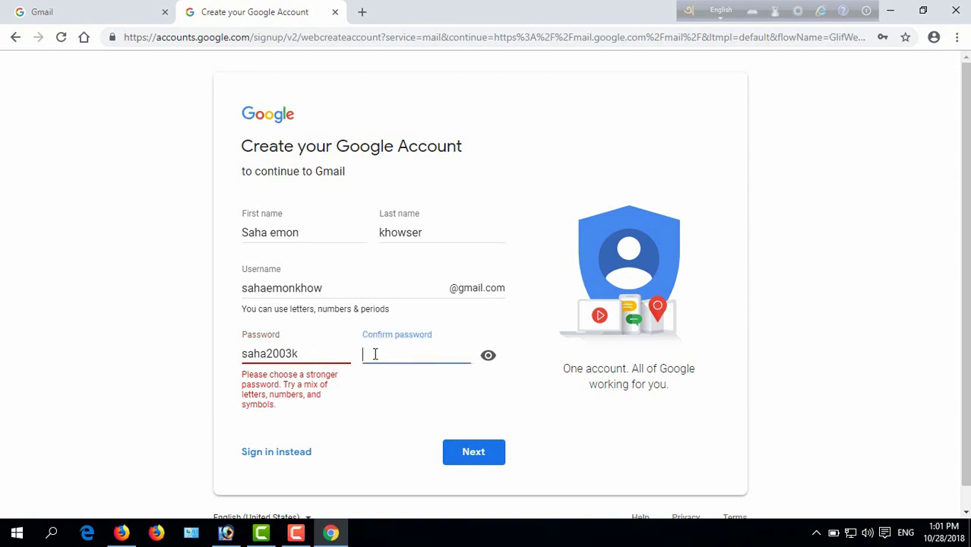
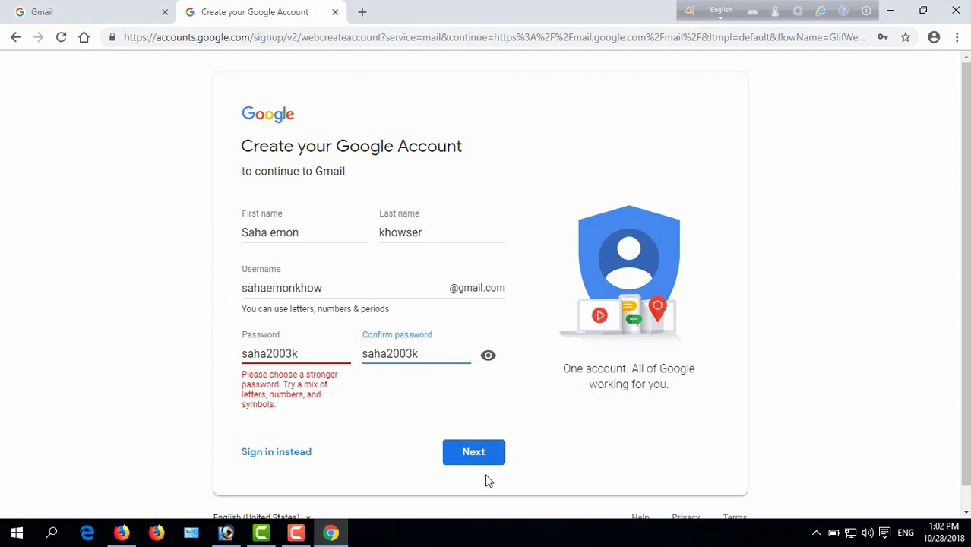
click(464, 450)
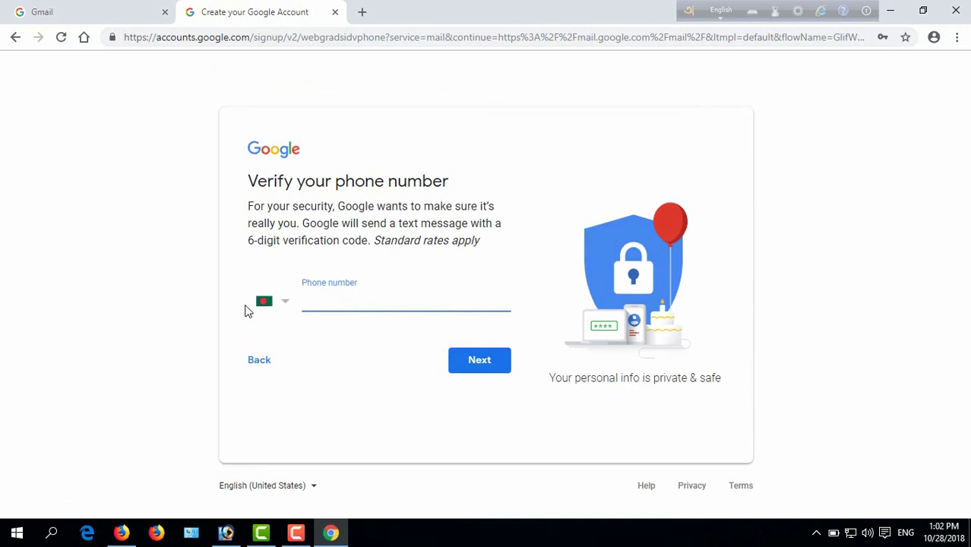
Step: Keep Bangladesh as the country, enter the user's phone number, and request the code
click(287, 306)
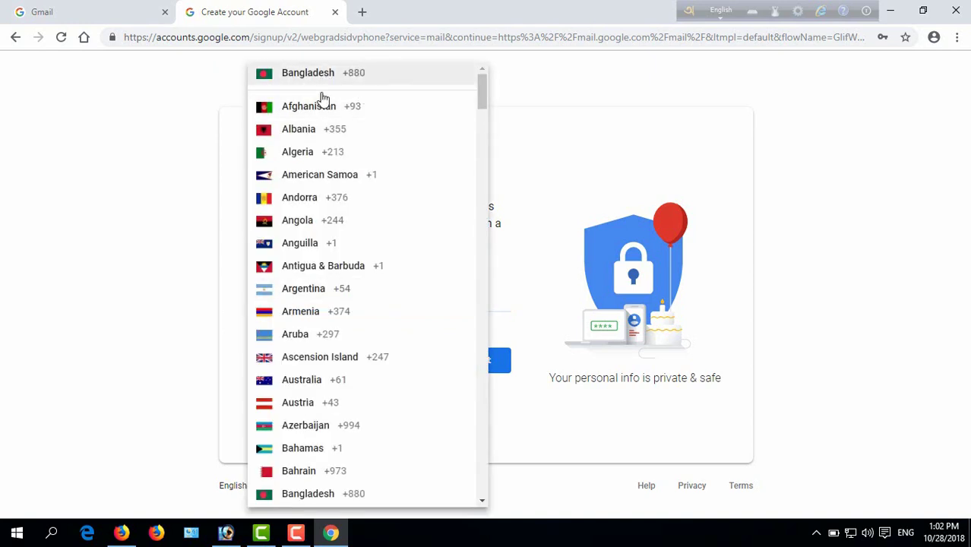
click(317, 76)
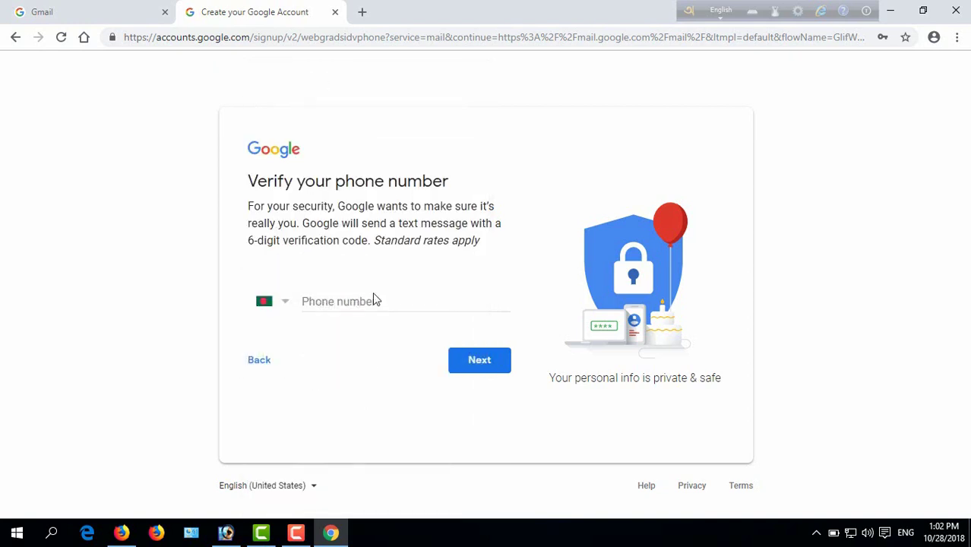
click(373, 303)
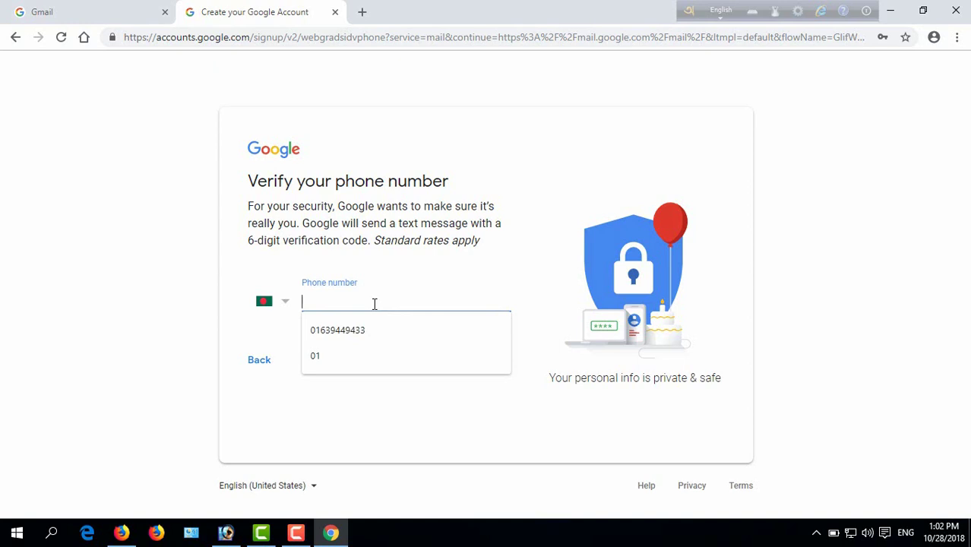
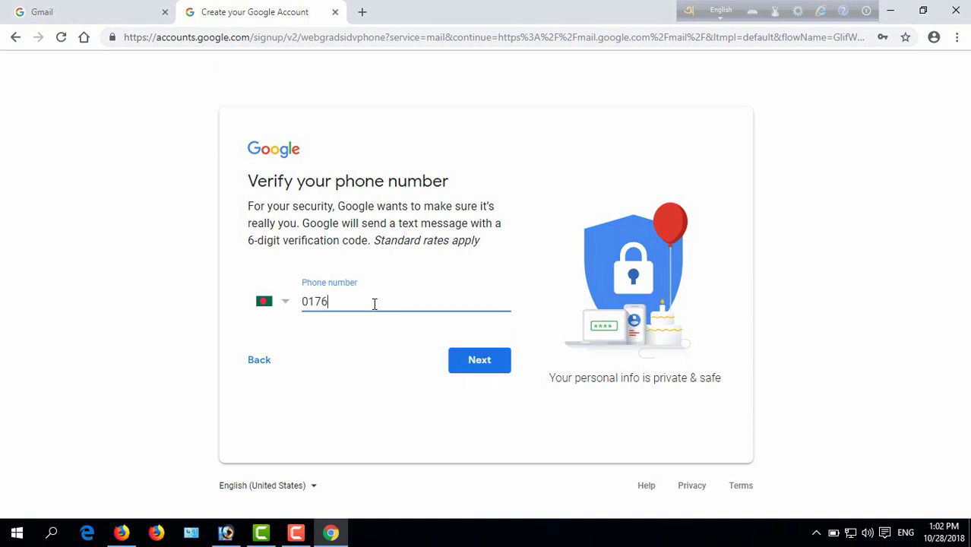
click(484, 365)
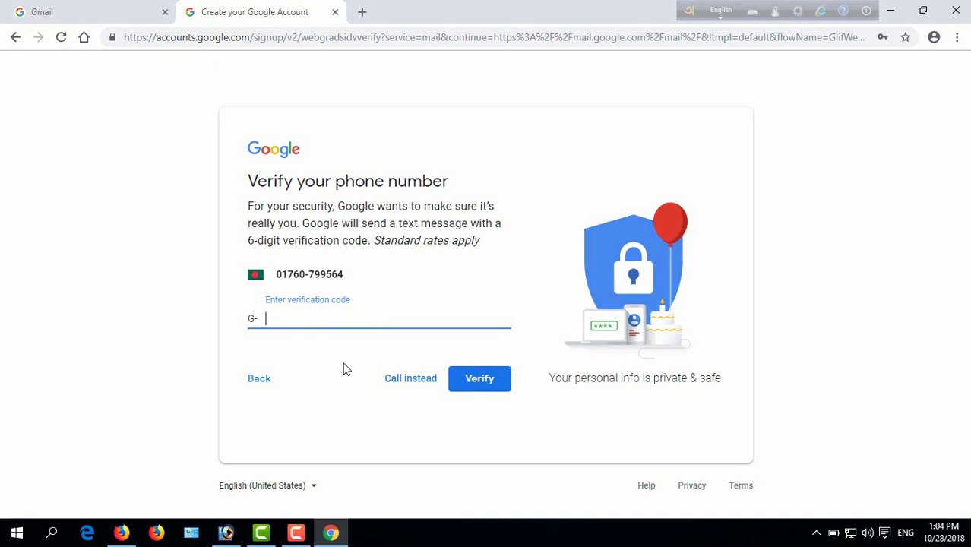
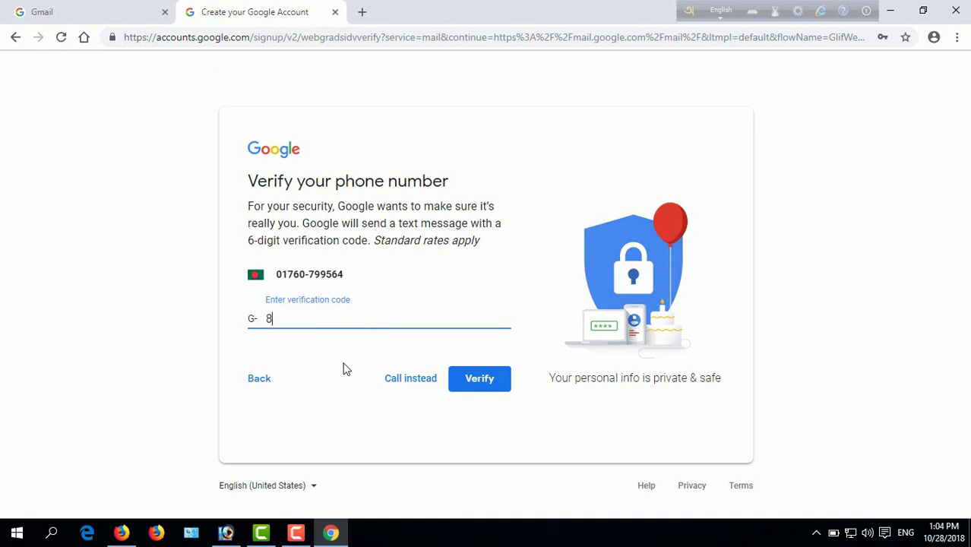